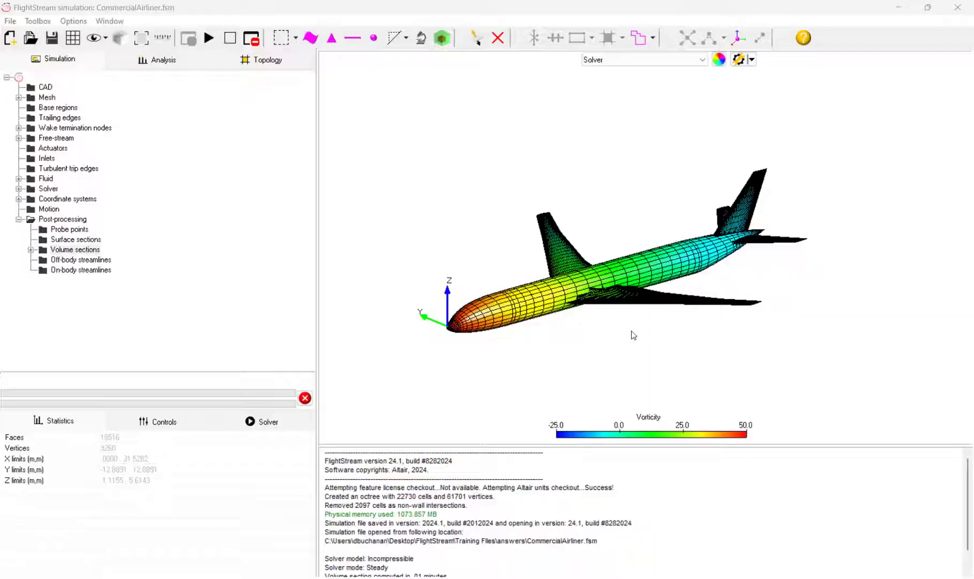
Step: Contour the airliner's surface by pressure, using coefficient of pressure at reference velocity and static pressure ratio
drag(634, 335, 592, 226)
right_click(592, 226)
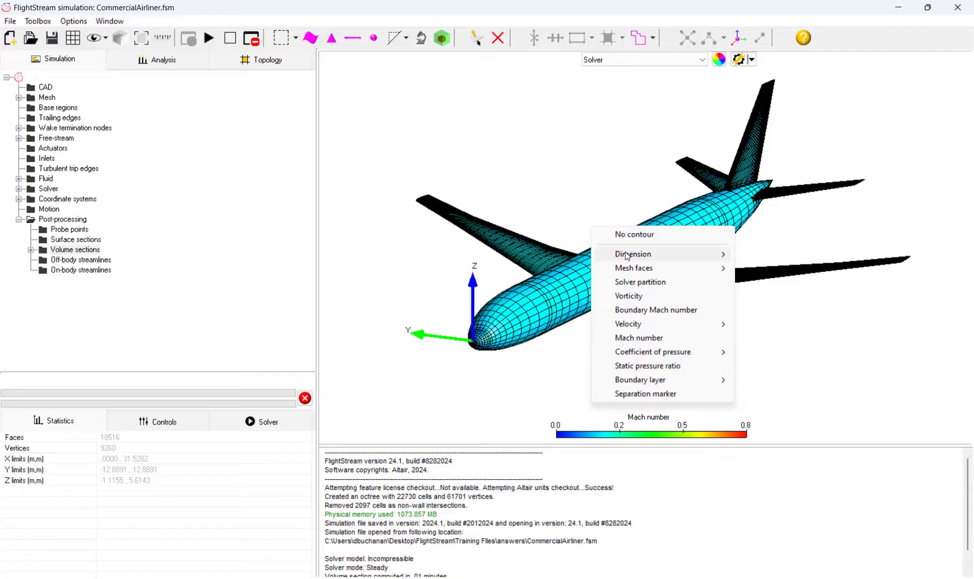
mouse_move(718, 352)
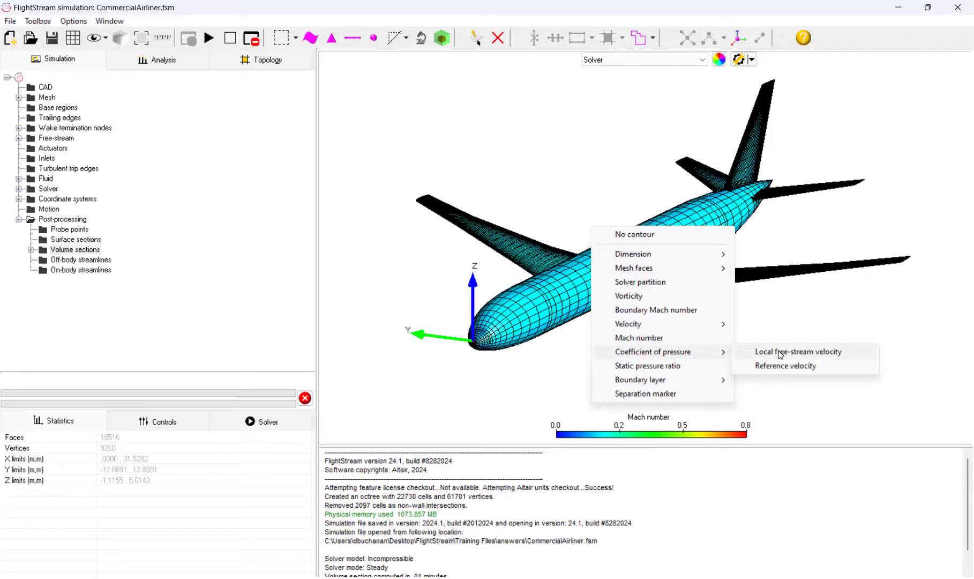
click(786, 366)
Step: Change the scene from the solver results to Plots and choose a plot to view
click(631, 61)
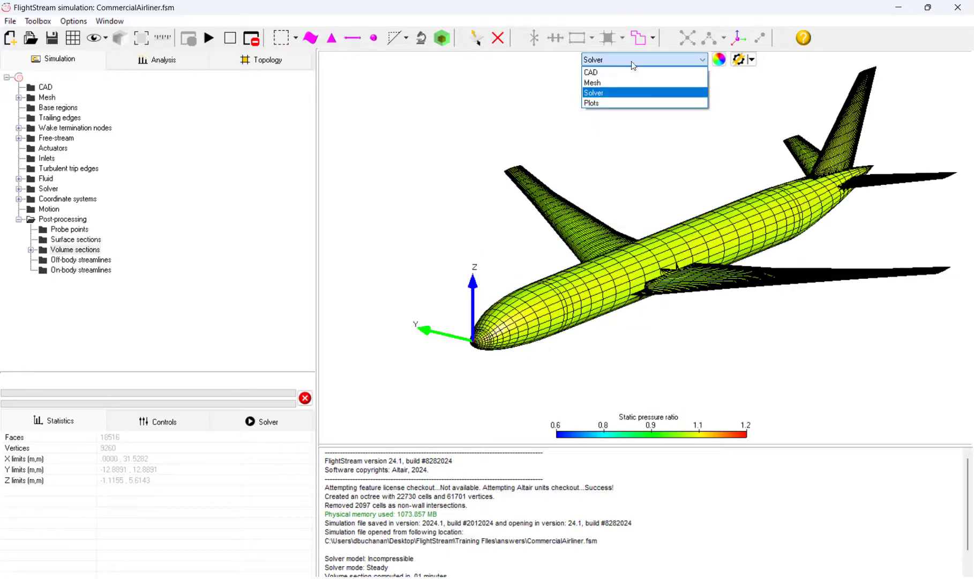
click(625, 103)
right_click(596, 130)
click(631, 152)
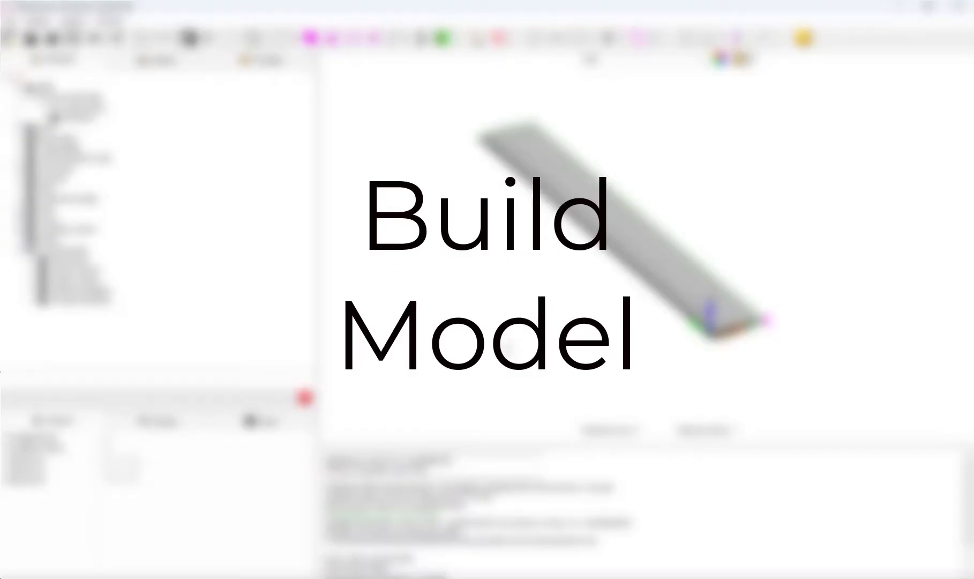
Step: Start retessellating the wing's upper face with the aligned mesher, using 10 source subdivisions and 85 sweep subdivisions
drag(507, 347, 628, 344)
right_click(629, 343)
click(332, 41)
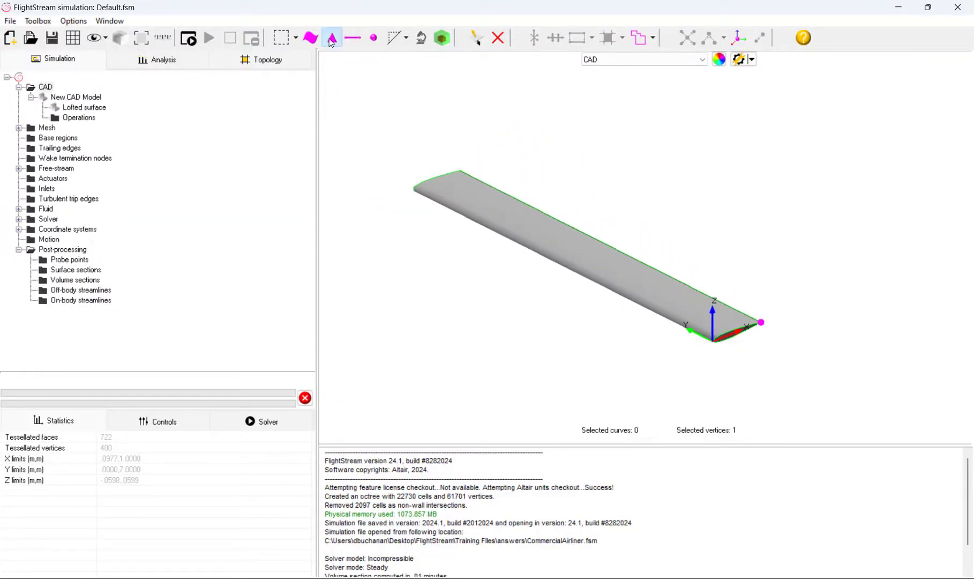
click(571, 252)
right_click(457, 243)
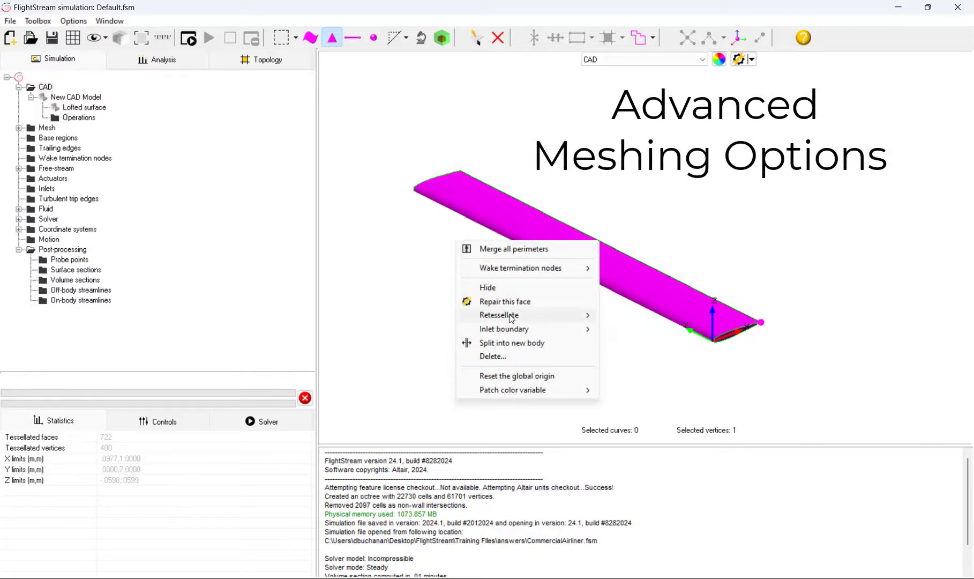
mouse_move(512, 318)
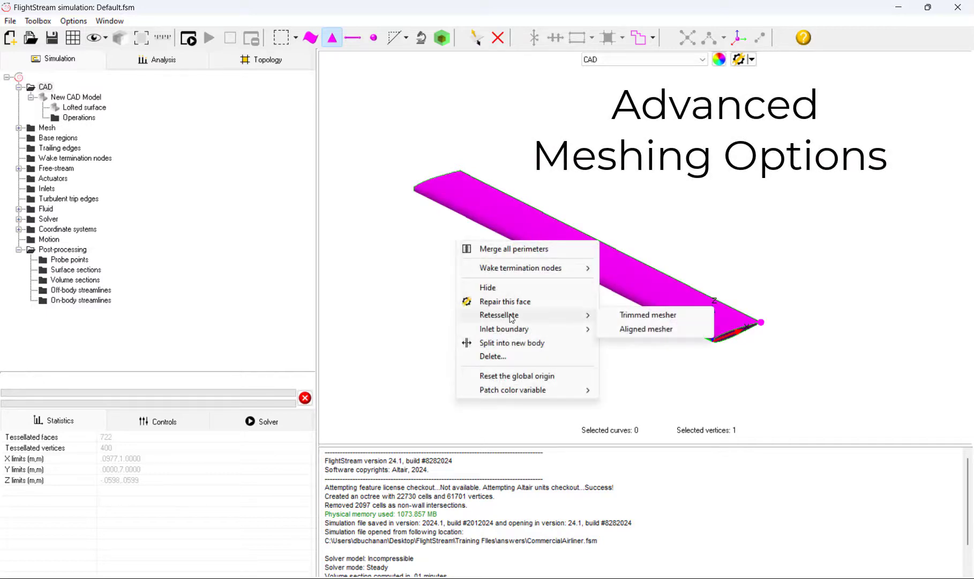
click(649, 329)
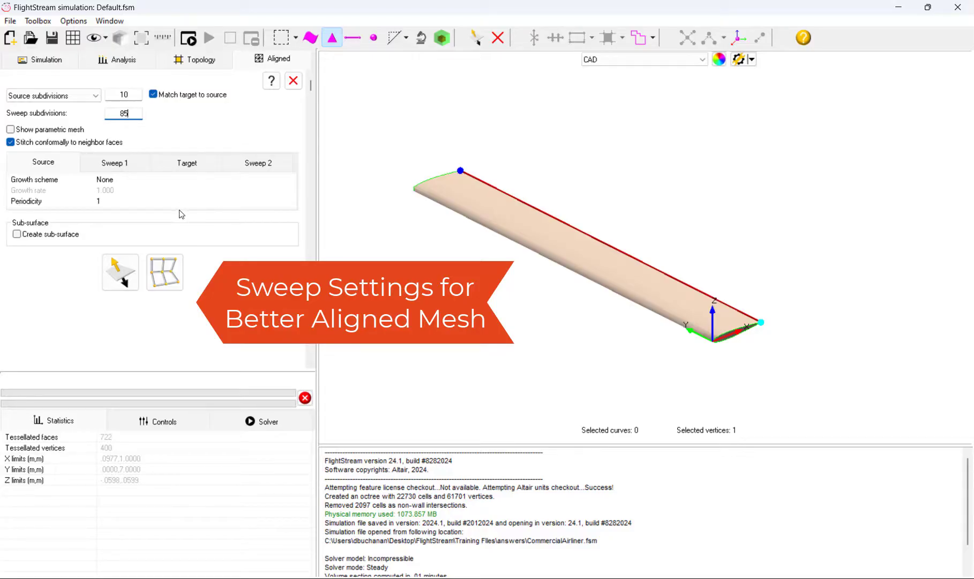
Step: Choose a growth scheme for the Sweep 1 edge and retessellate the wing face
click(129, 167)
click(110, 181)
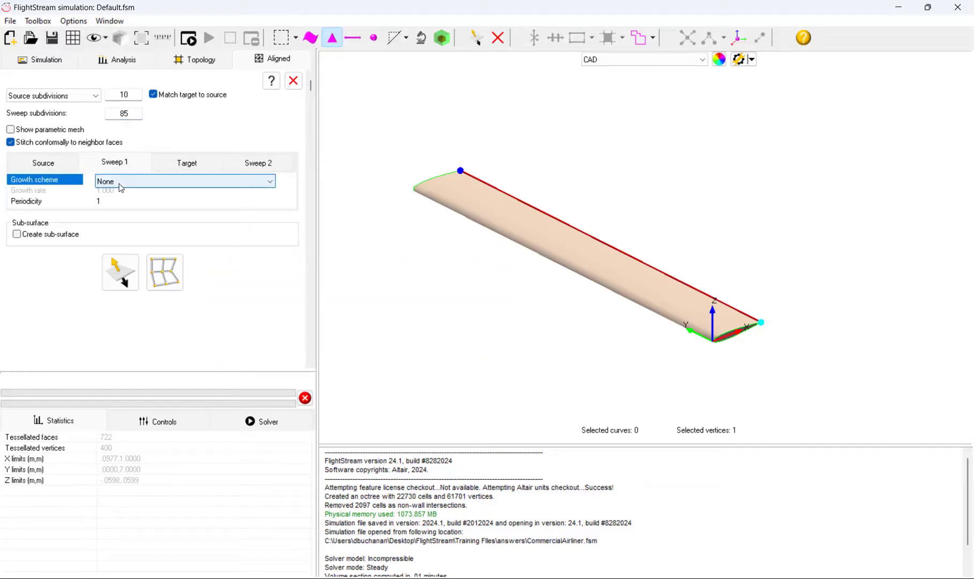
click(119, 183)
click(129, 213)
Step: Convert the Lofted surface CAD body to a mesh
click(82, 108)
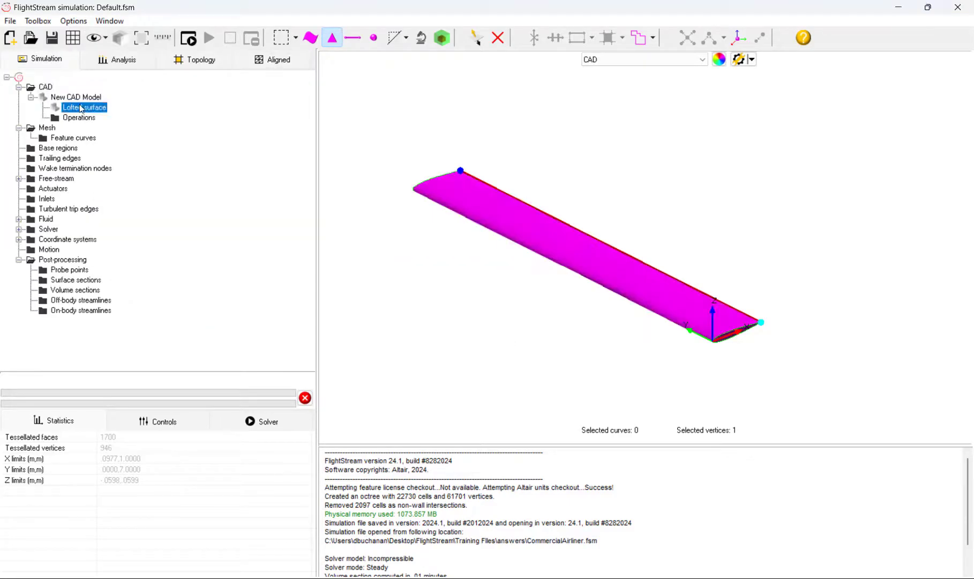
right_click(82, 108)
click(153, 241)
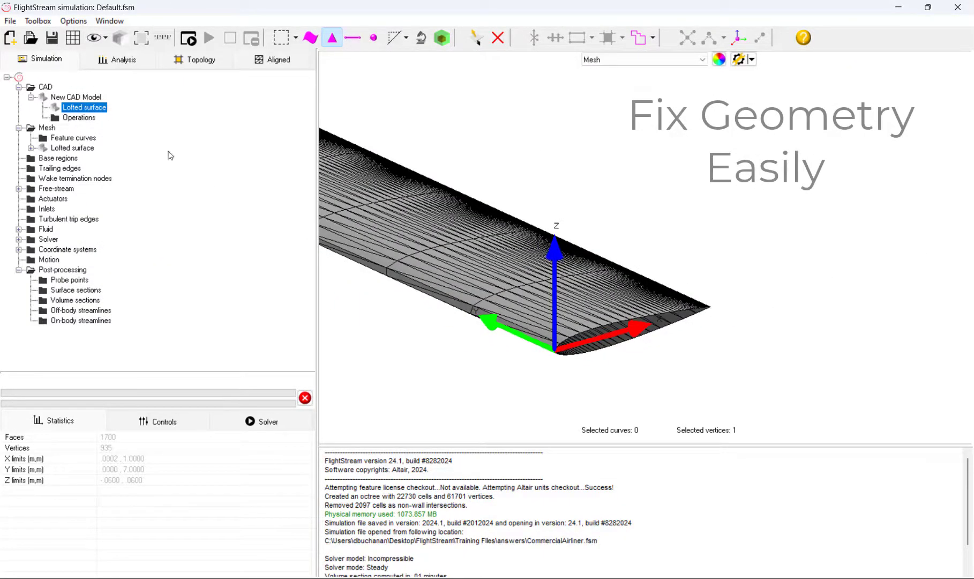
right_click(98, 110)
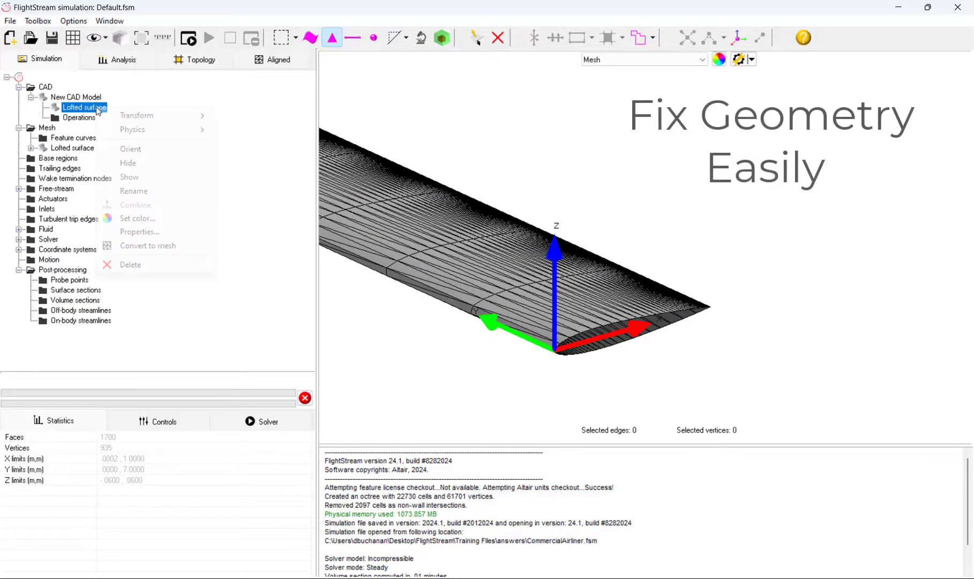
click(631, 173)
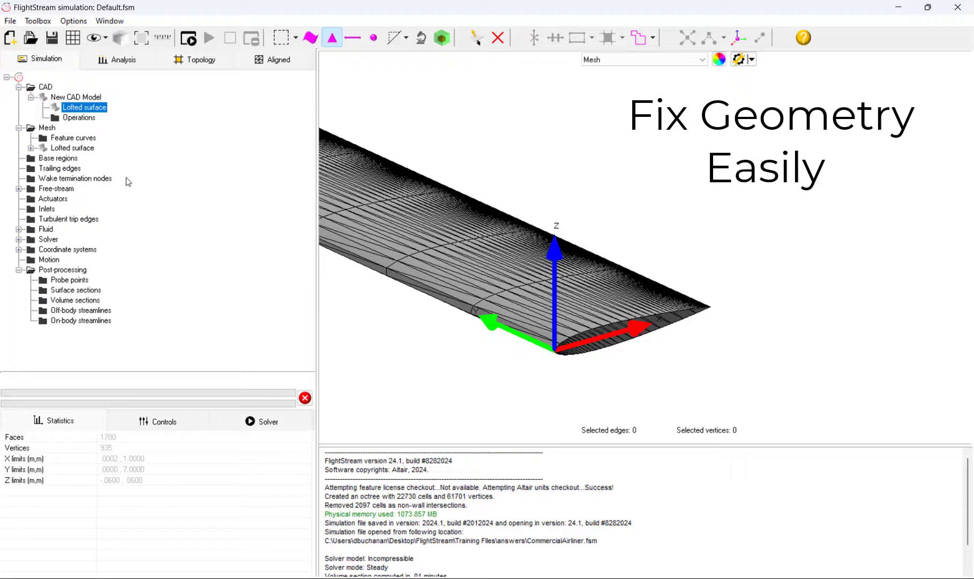
right_click(71, 150)
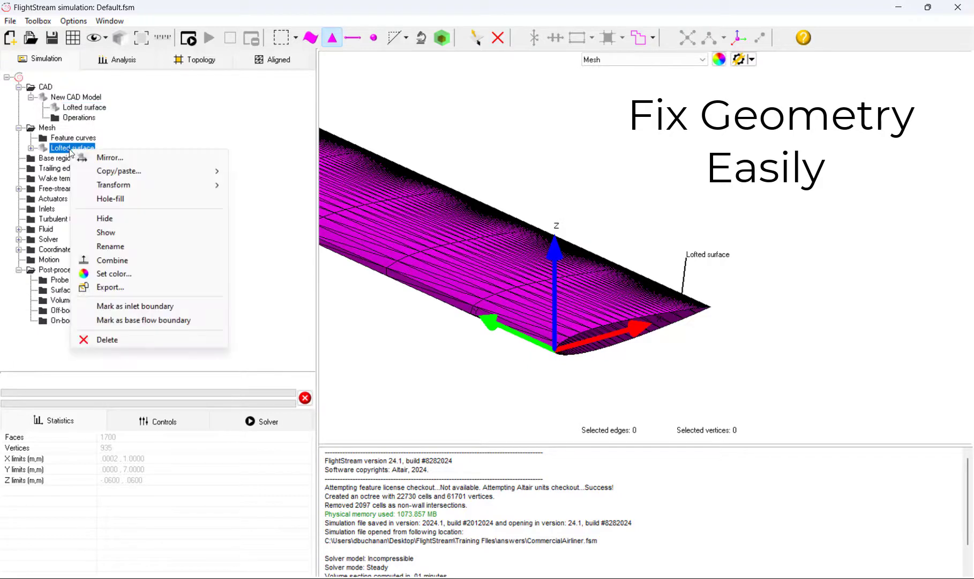
click(31, 148)
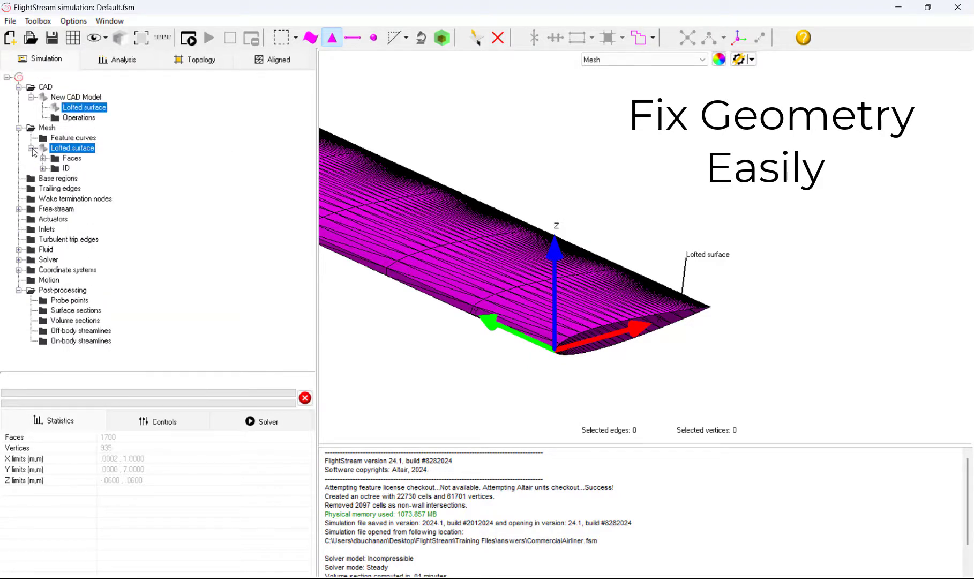
click(31, 149)
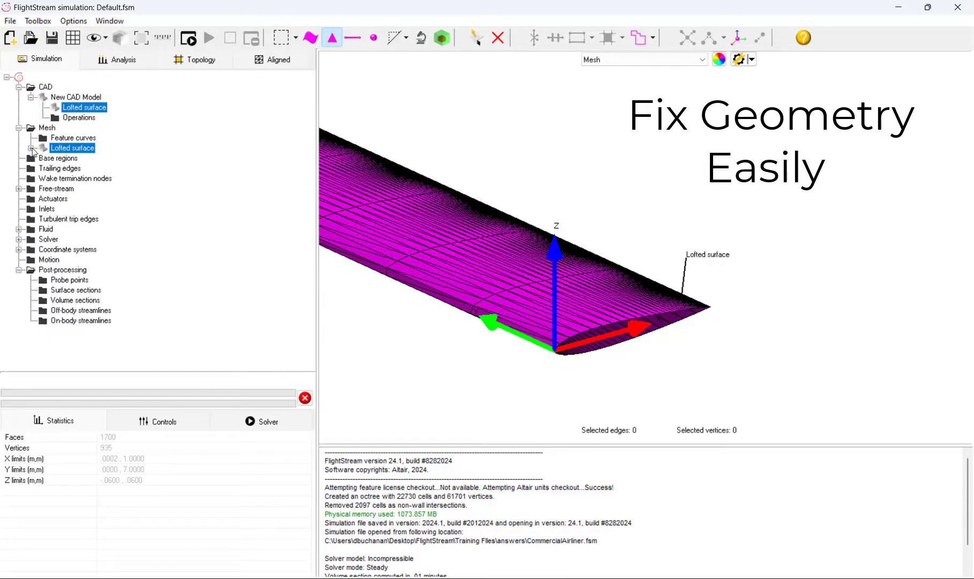
Step: Hole-fill the Lofted surface mesh to cap the open end of the wing
right_click(84, 151)
click(124, 197)
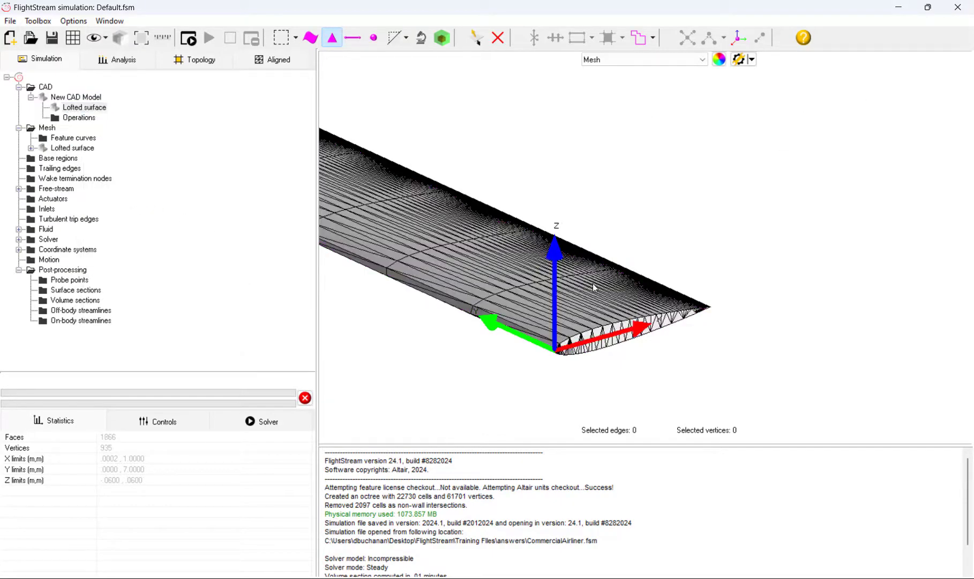
scroll(697, 286, up, 5)
scroll(696, 287, down, 5)
Step: Rotate the Lofted surface mesh by -85 degrees about the Y axis of the Reference coordinate system
right_click(80, 151)
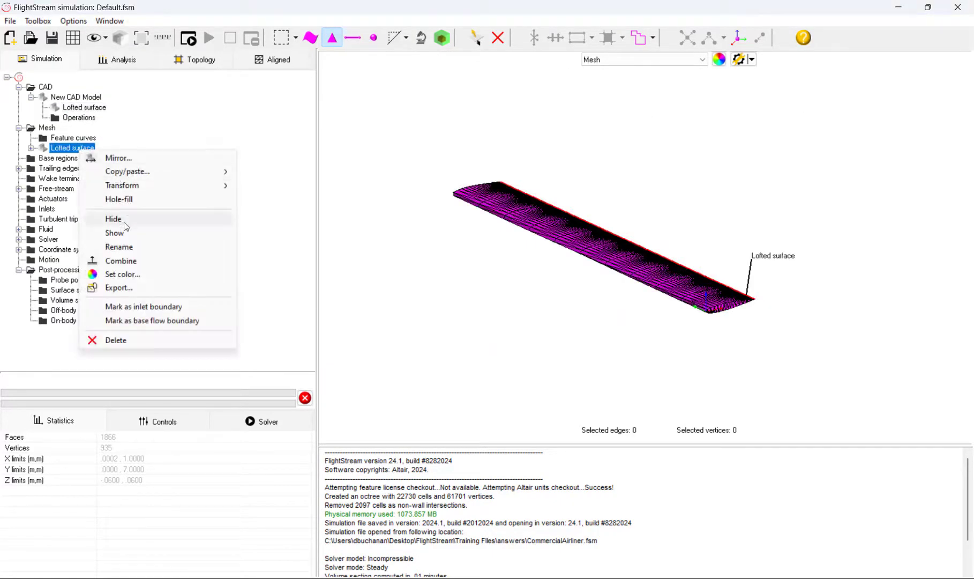
mouse_move(138, 186)
click(270, 200)
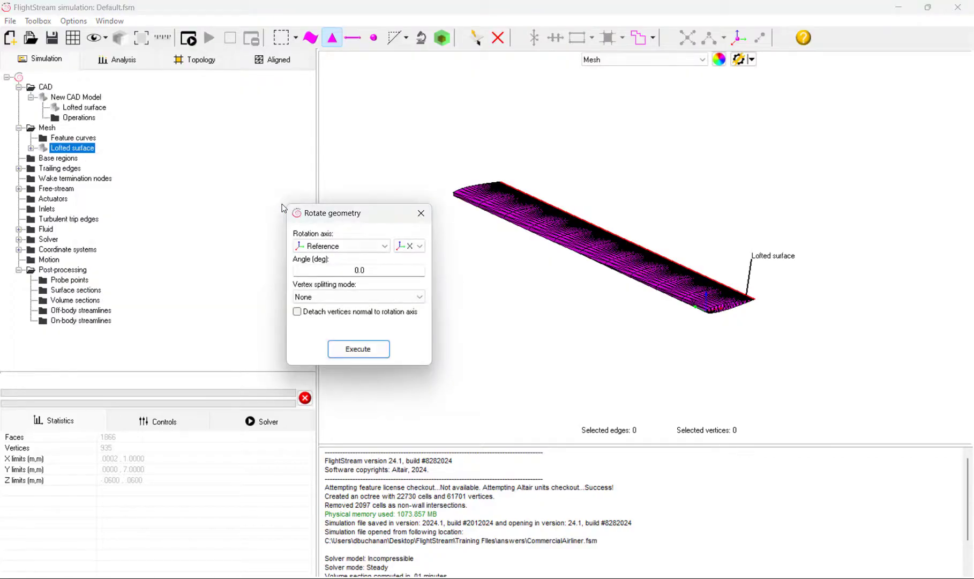
click(410, 246)
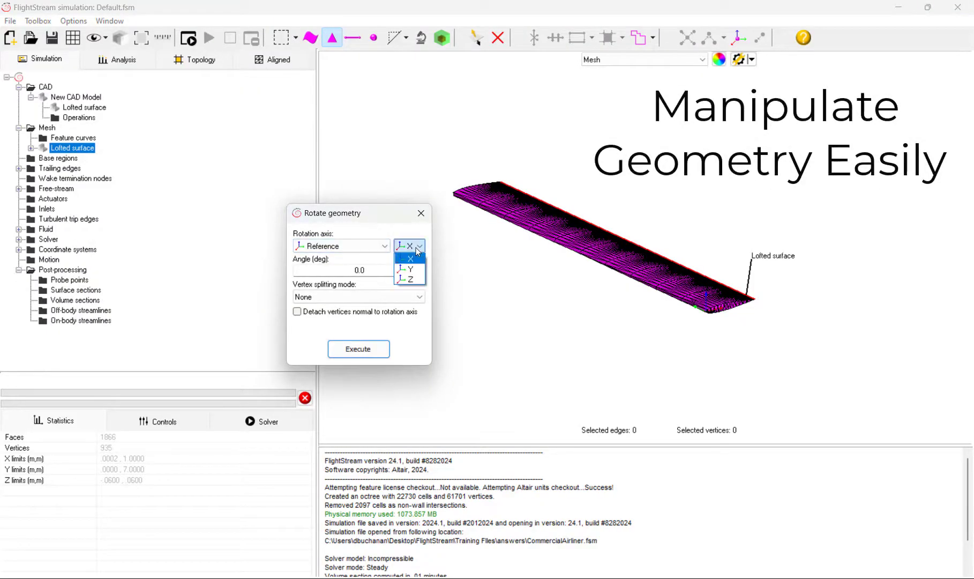
click(414, 270)
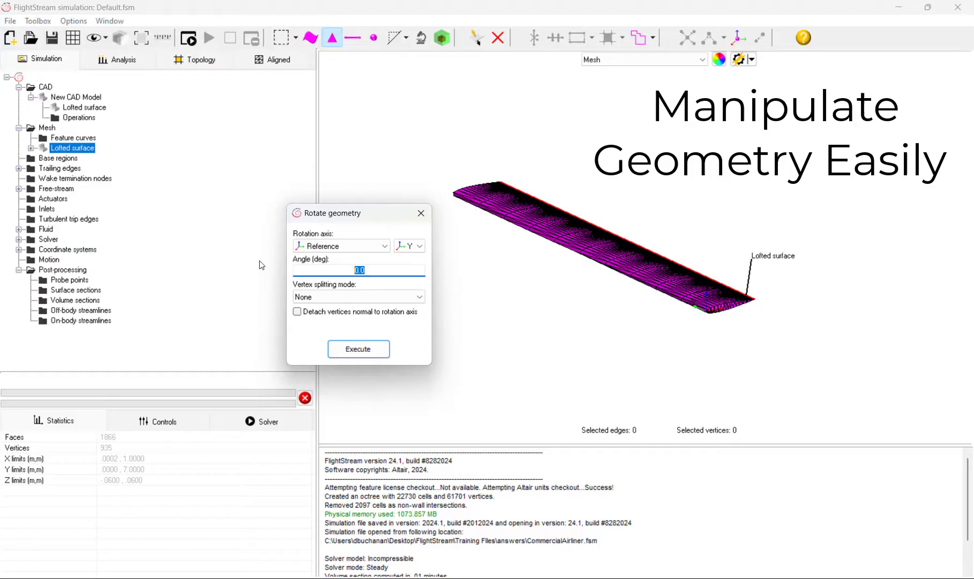
text(-85)
click(367, 352)
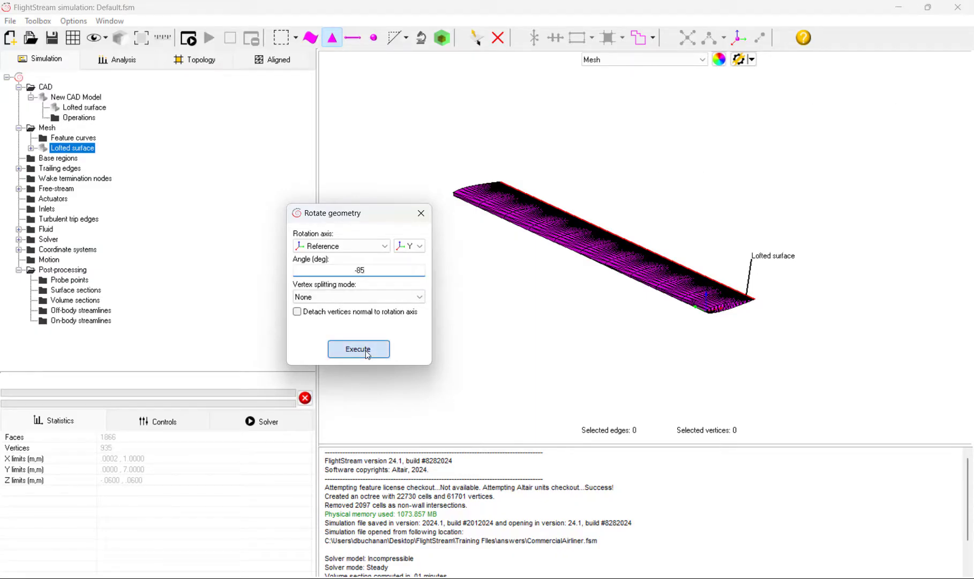
scroll(598, 286, up, 2)
scroll(598, 286, down, 2)
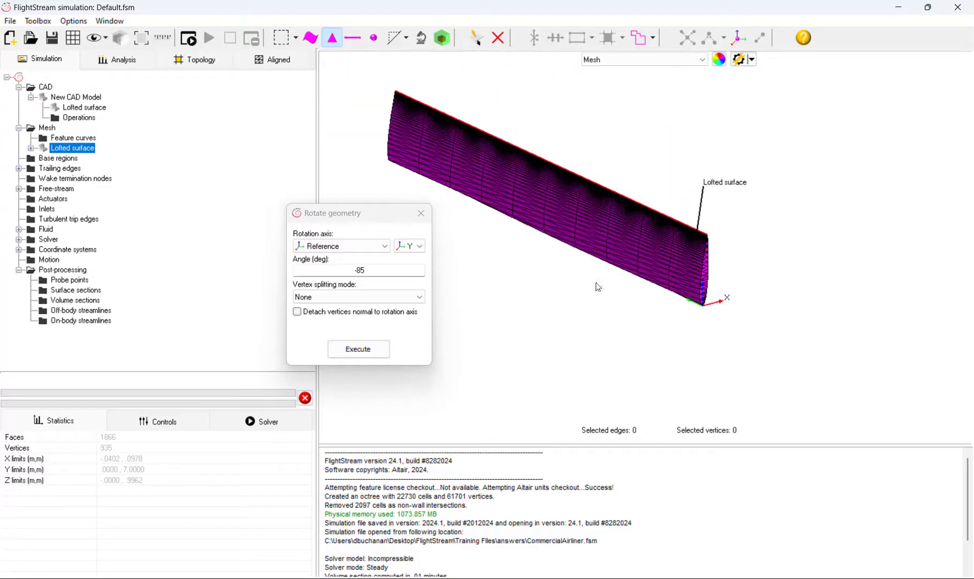
click(421, 214)
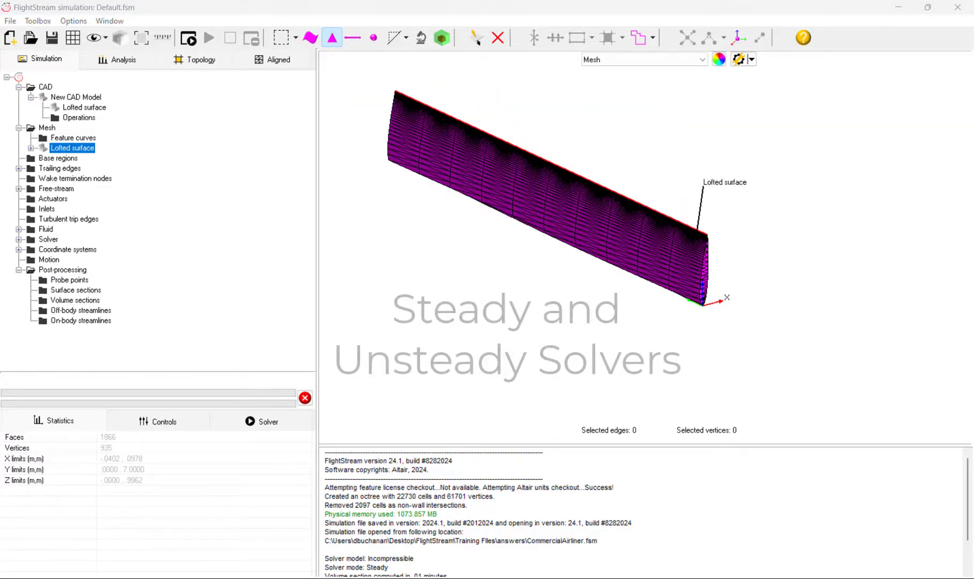
Step: Create a new Euclidean motion and show it in the simulation tree
click(50, 260)
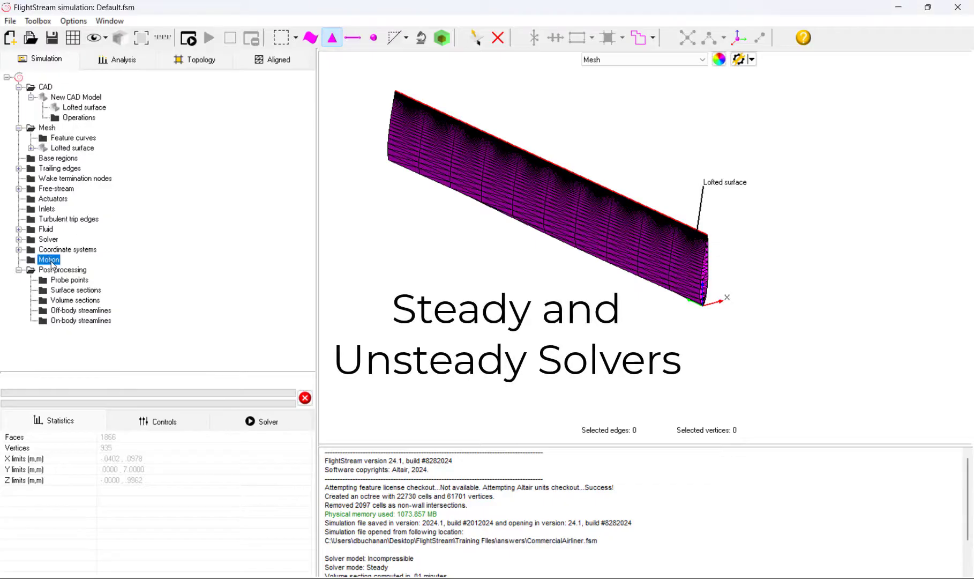
right_click(51, 260)
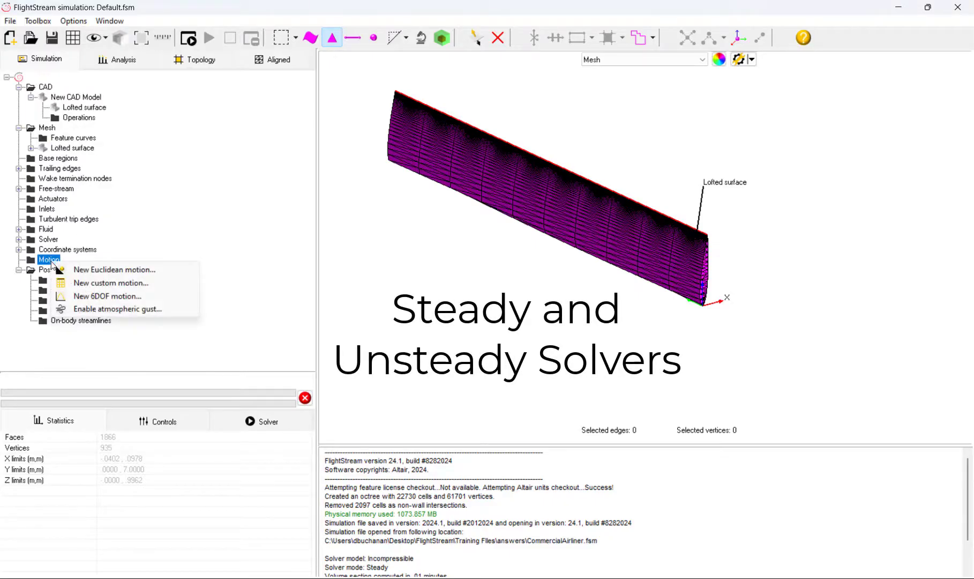
click(126, 279)
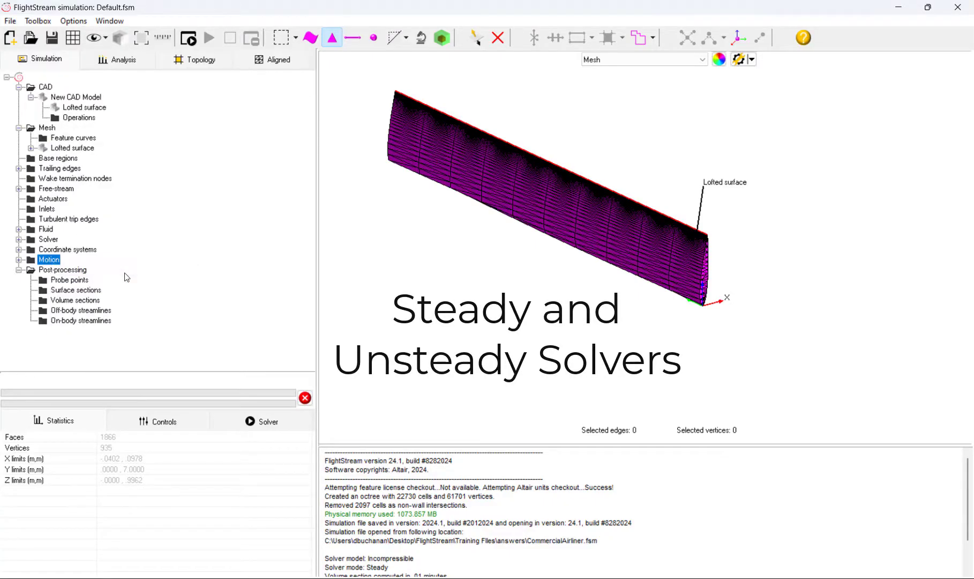
click(19, 259)
Step: Set the Euclidean motion's angular velocity to -188.5,0,0 rad/s and mark it as a rotor/propeller motion
click(58, 270)
right_click(57, 270)
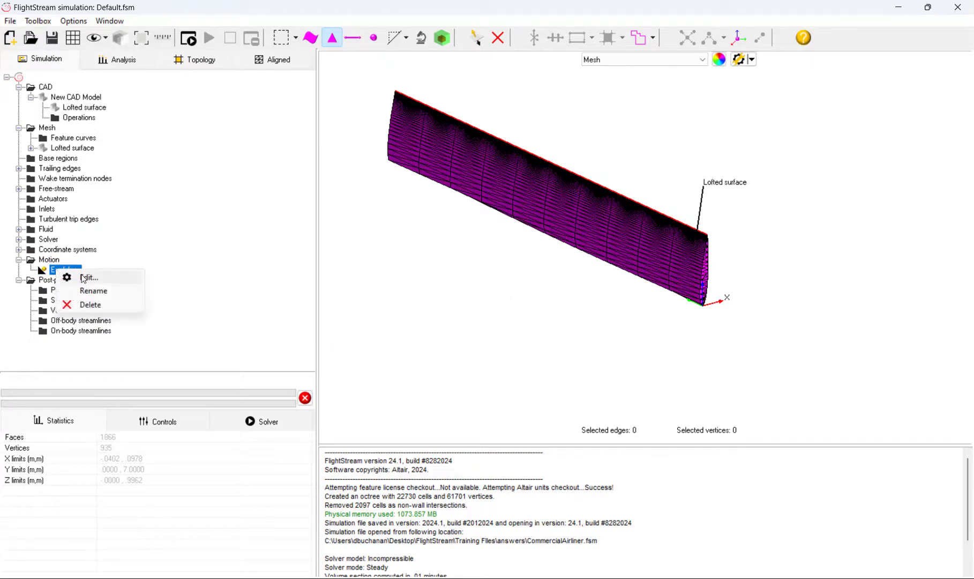
click(85, 276)
drag(142, 317, 220, 97)
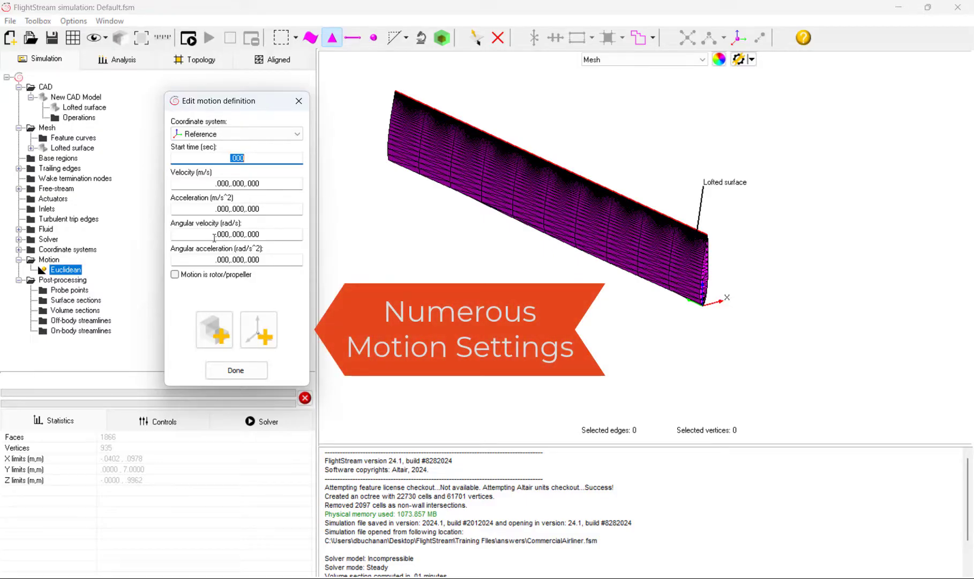
click(215, 236)
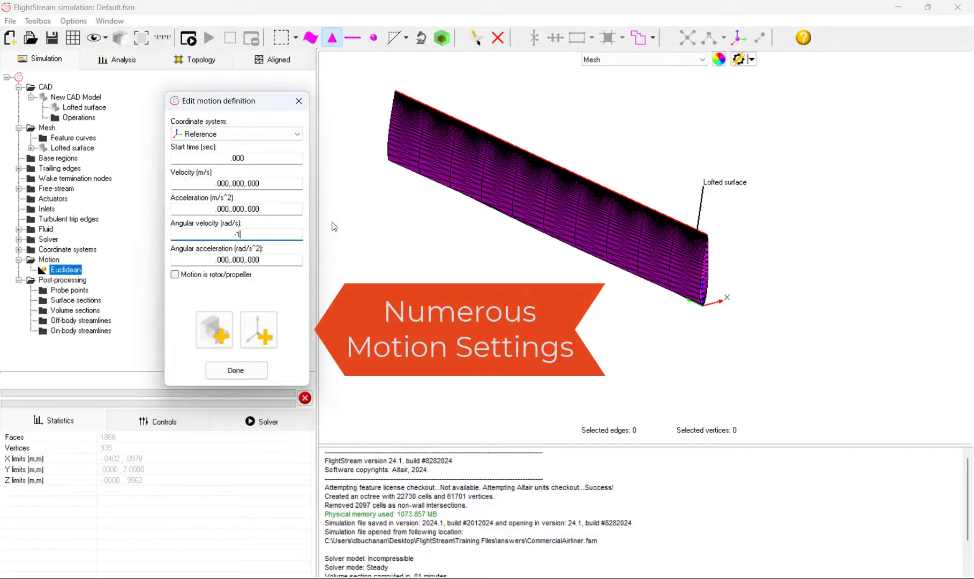
text(-188.5,0,0)
click(183, 274)
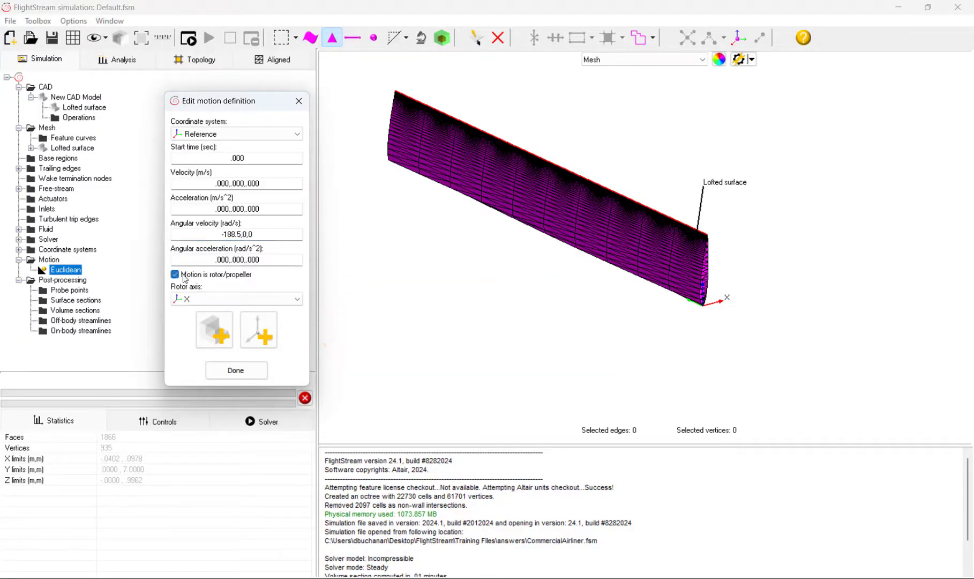
Step: Assign the Lofted surface to the rotor motion and finish the motion definition
click(215, 330)
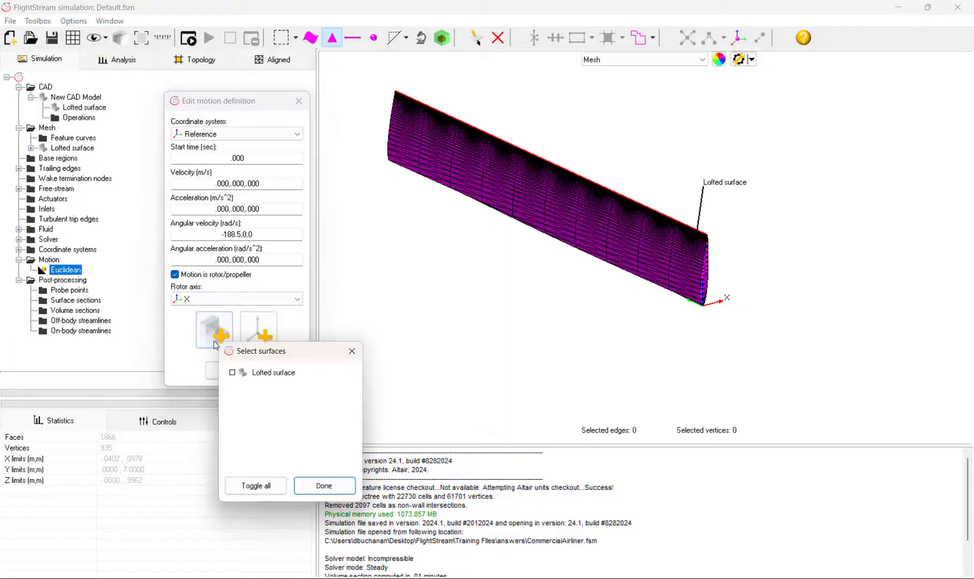
click(325, 488)
click(255, 375)
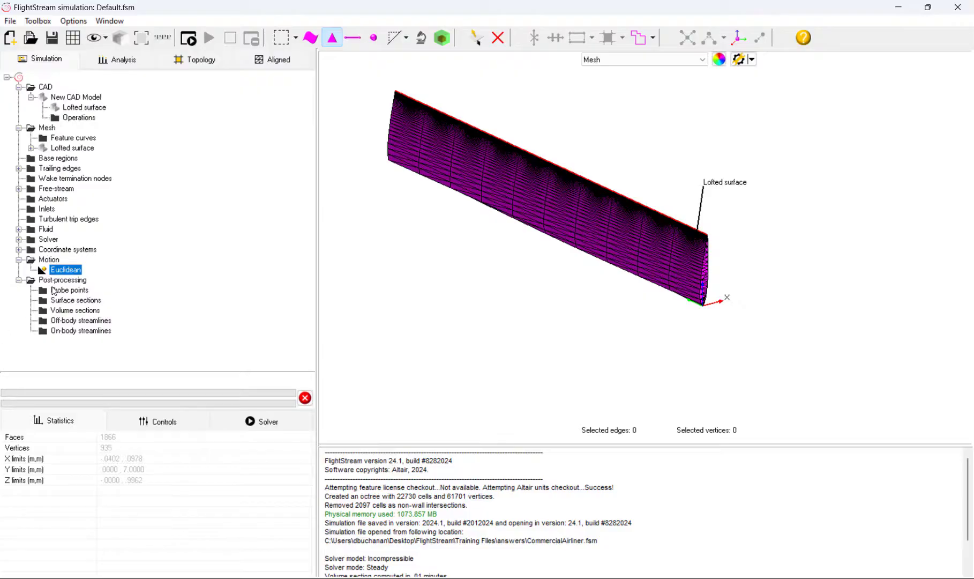
Step: Switch the solver mode to Unsteady and expand its settings in the simulation tree
click(56, 240)
right_click(57, 243)
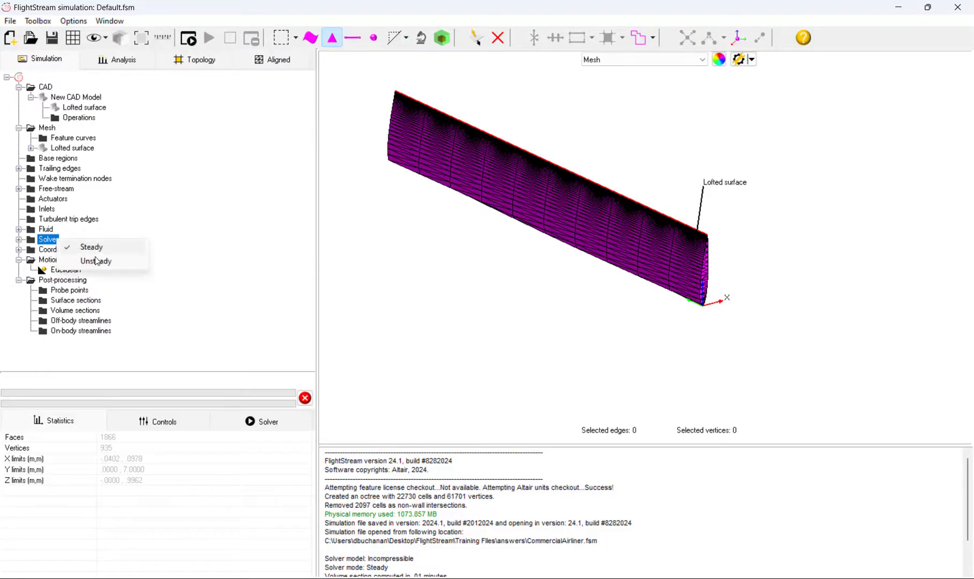
click(94, 260)
click(19, 240)
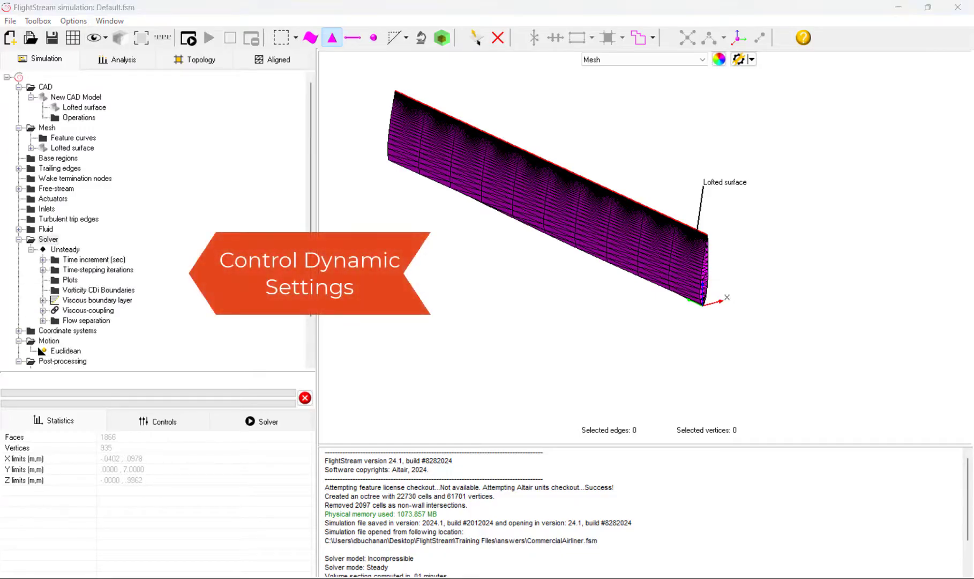
Step: Set the unsteady solver's time increment to 0.0008 seconds
click(44, 263)
click(43, 260)
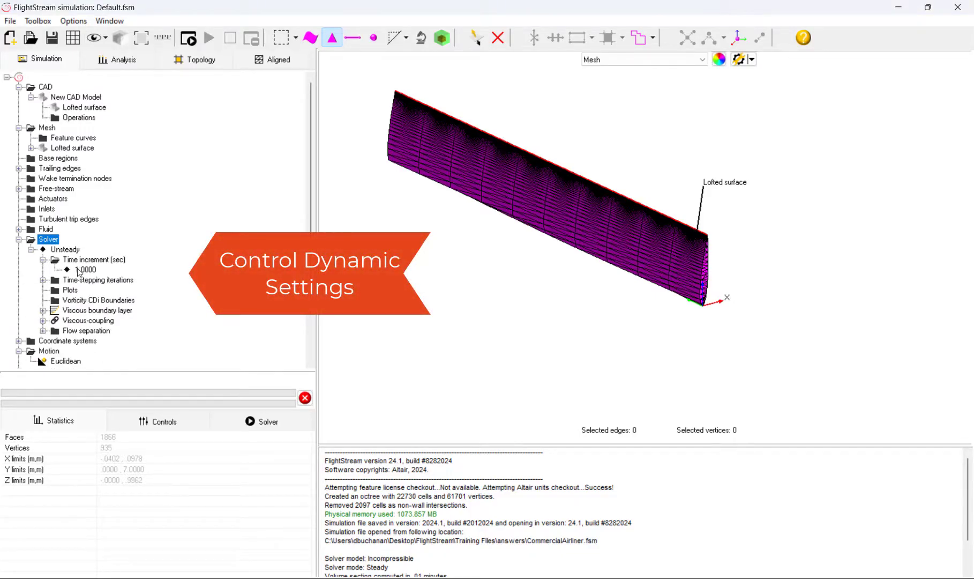
double_click(84, 269)
text(0.)
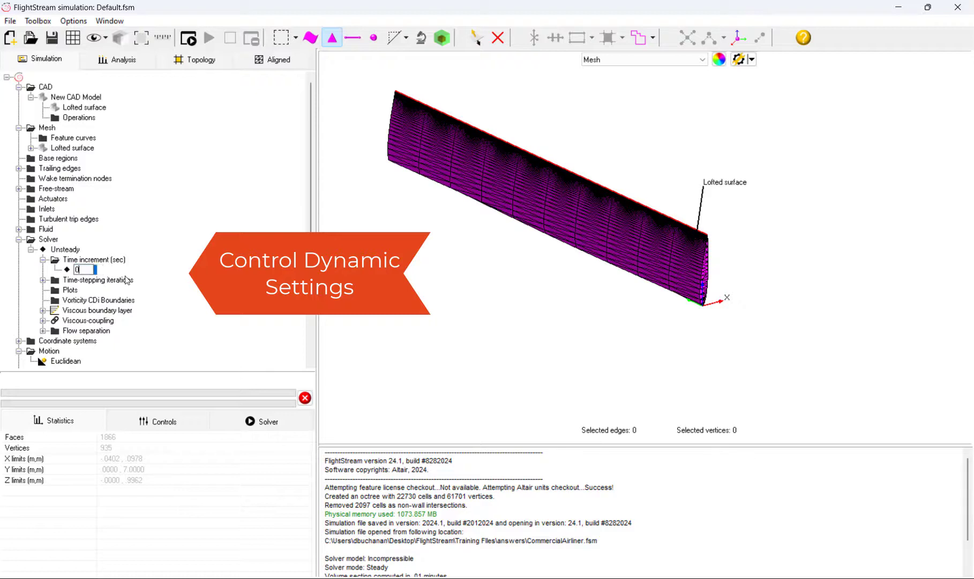
text(0008)
Step: Set the unsteady solver's time-stepping iterations to 125
click(44, 280)
double_click(86, 290)
text(125)
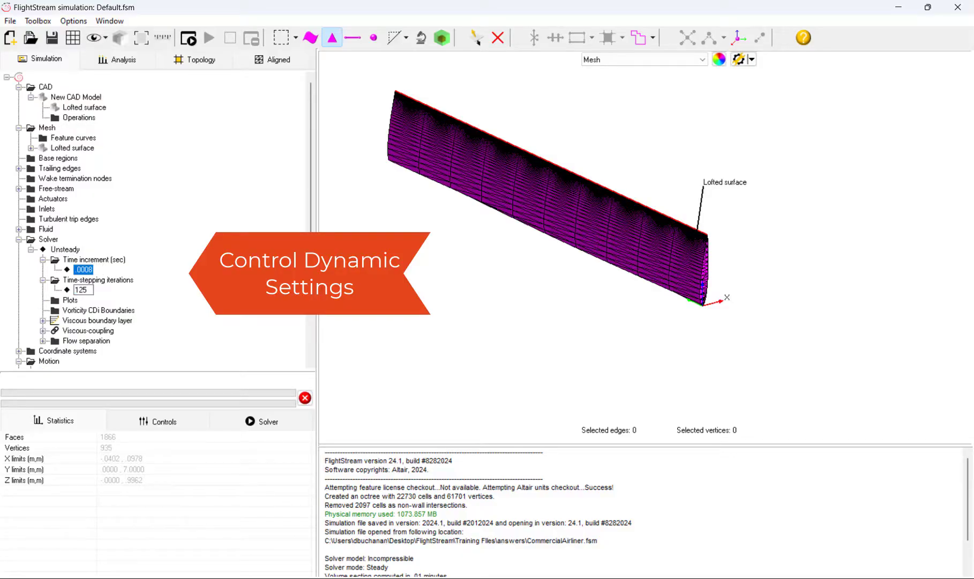
key(Return)
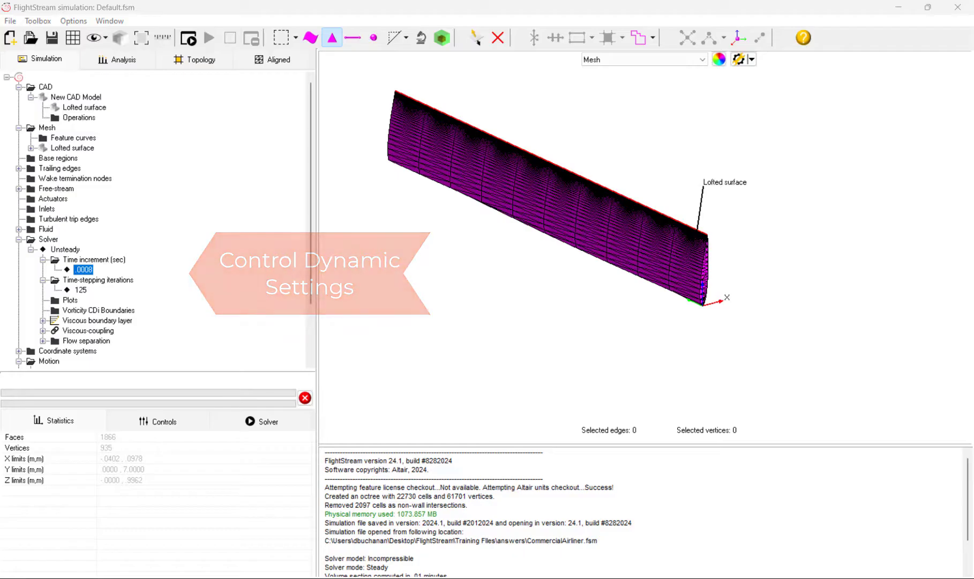
Step: Initialize the solver with the Subsonic model, Periodic symmetry with periodicity 2, and a wake termination X location of 8 m
click(188, 38)
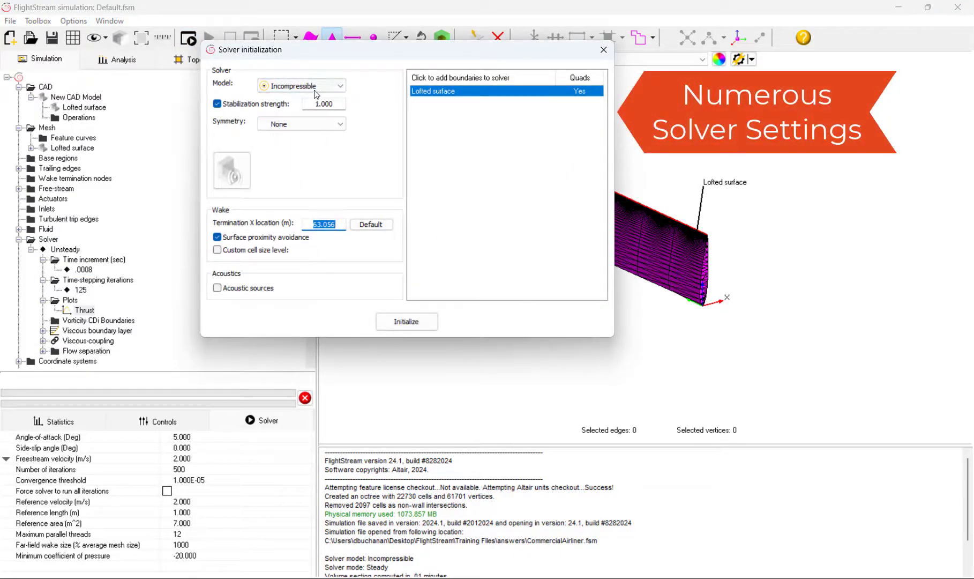
click(316, 87)
click(315, 112)
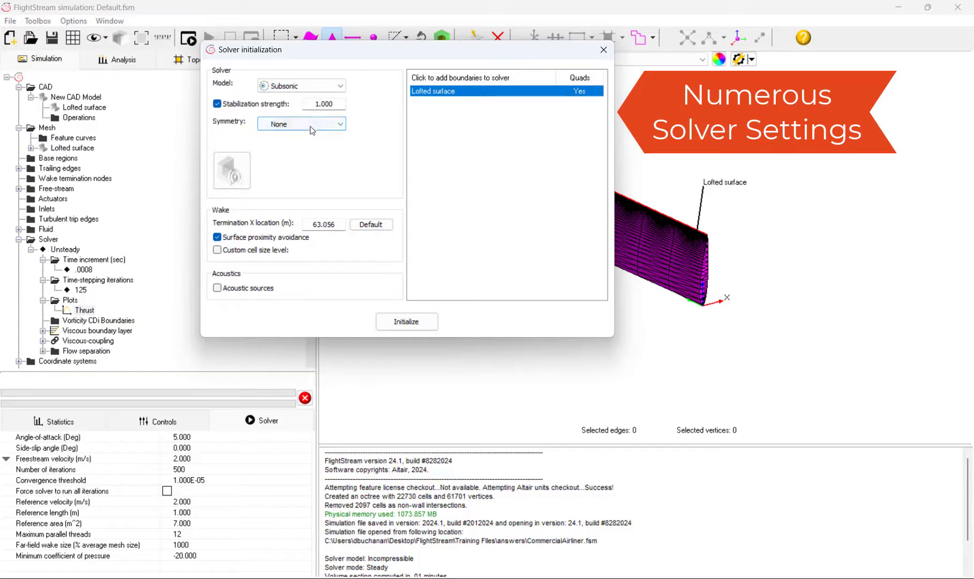
click(313, 129)
click(314, 155)
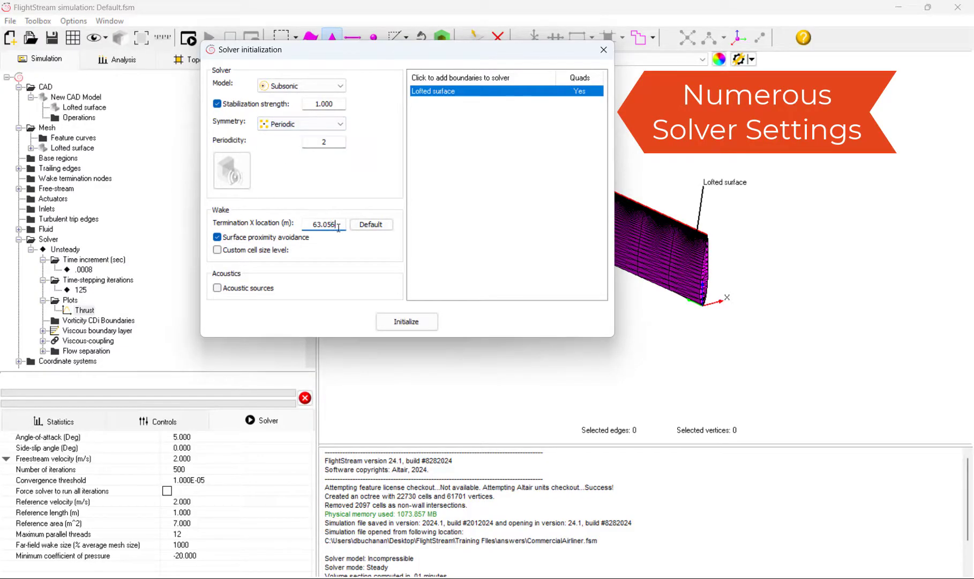
text(8)
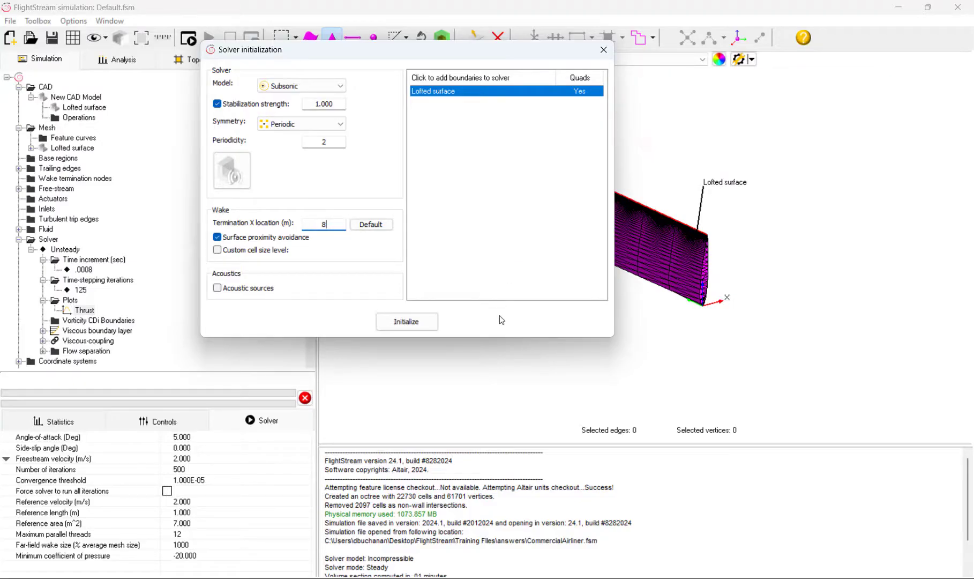
click(401, 322)
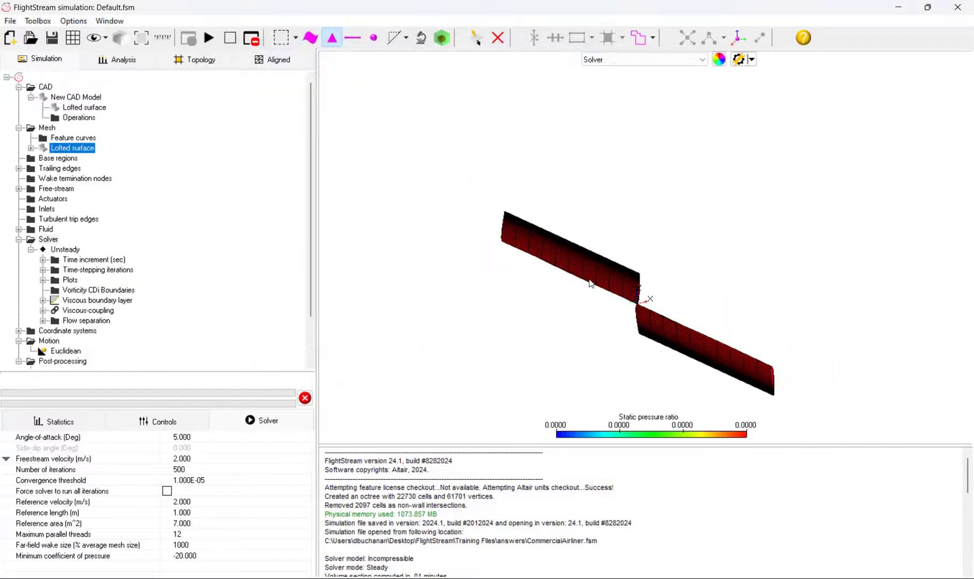
Step: Display the velocity magnitude contour on the rotor blades in the solver view
drag(680, 319, 407, 330)
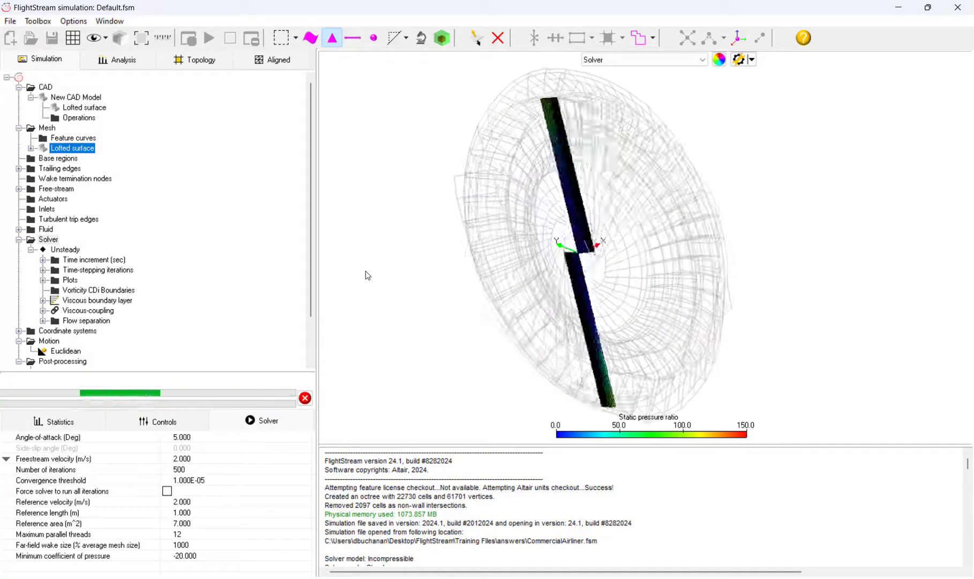
right_click(489, 228)
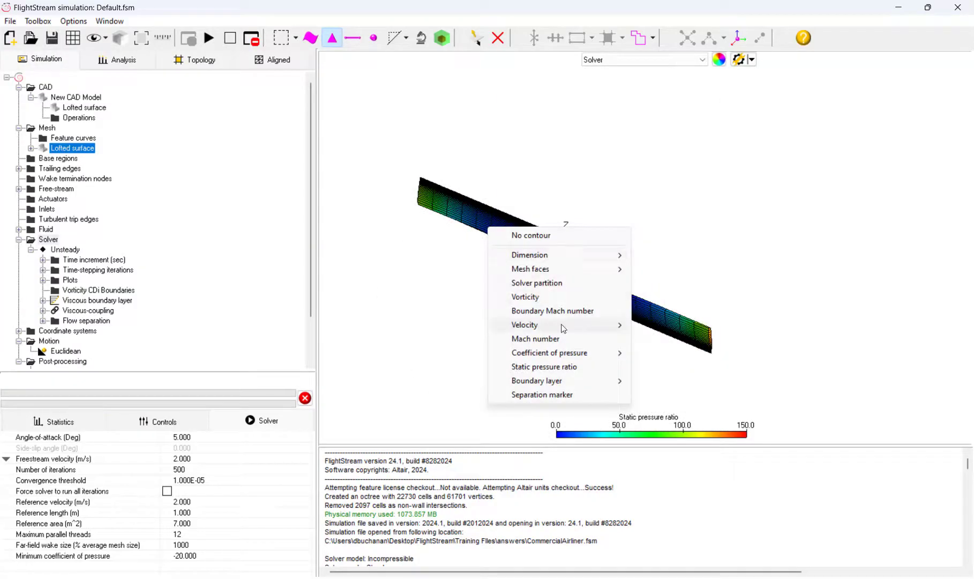
mouse_move(563, 325)
click(669, 325)
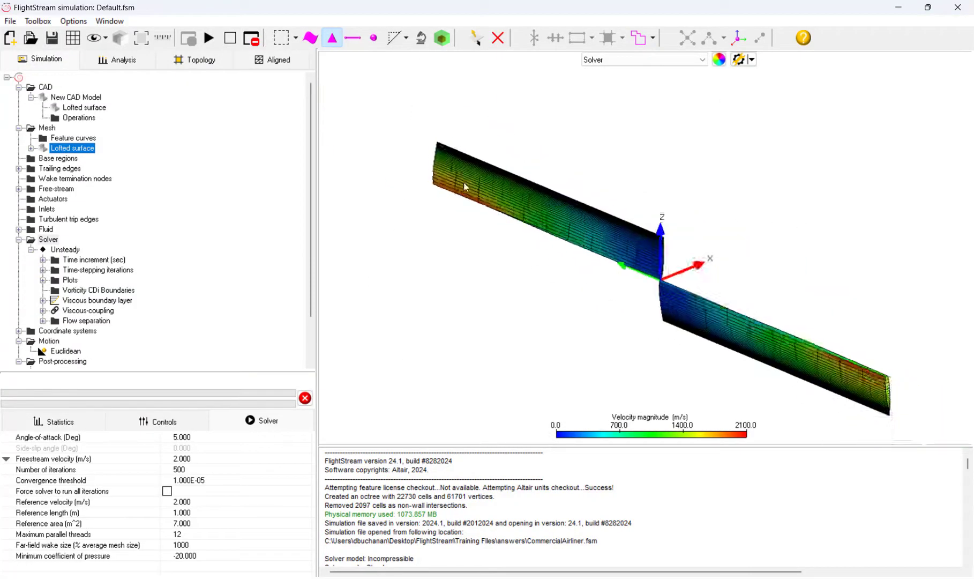
Step: Display the coefficient of pressure contour based on local free-stream velocity, followed by the one based on reference velocity
mouse_move(638, 341)
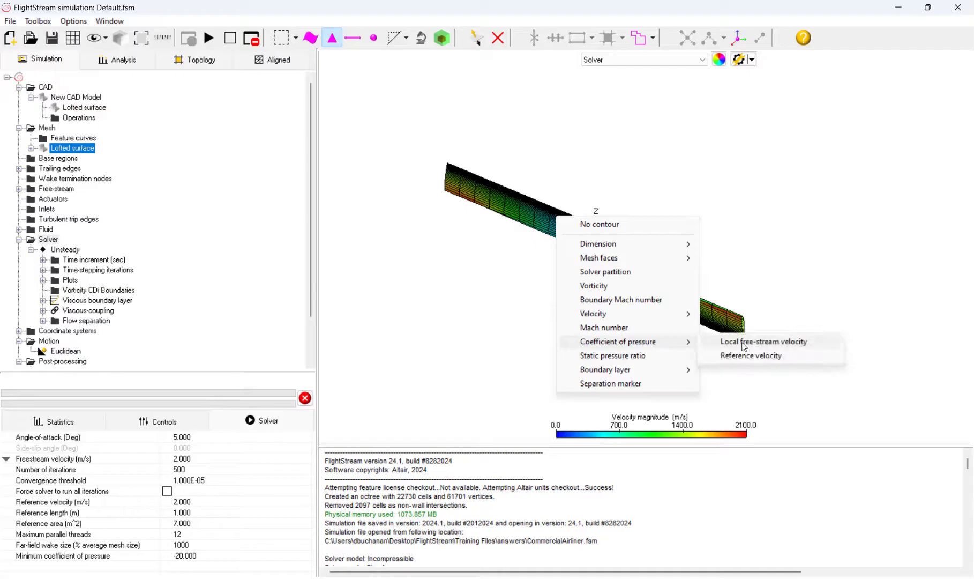
click(767, 342)
right_click(583, 281)
mouse_move(740, 404)
click(777, 420)
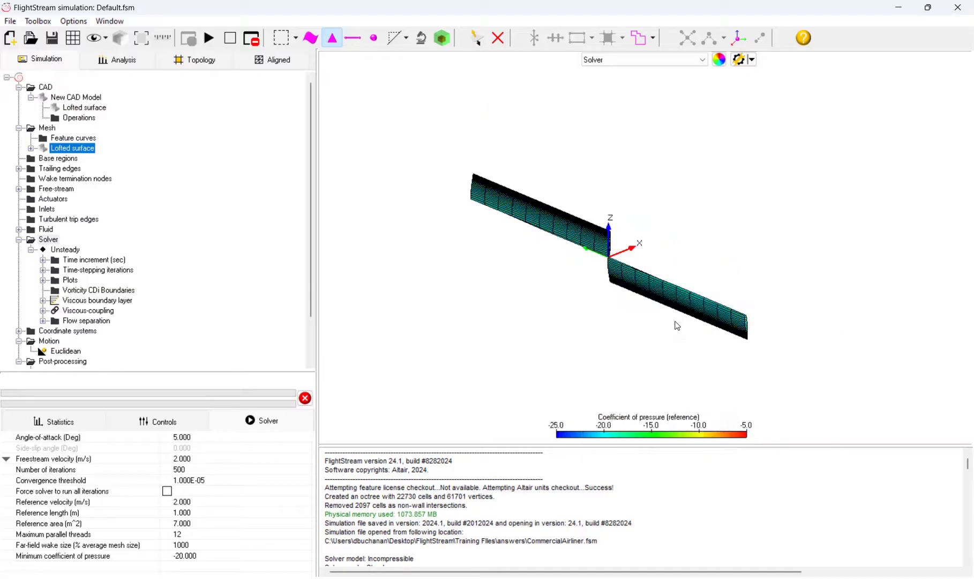
Step: Display the vorticity contour on the blades, followed by the boundary Mach number contour
right_click(677, 322)
click(737, 393)
right_click(651, 278)
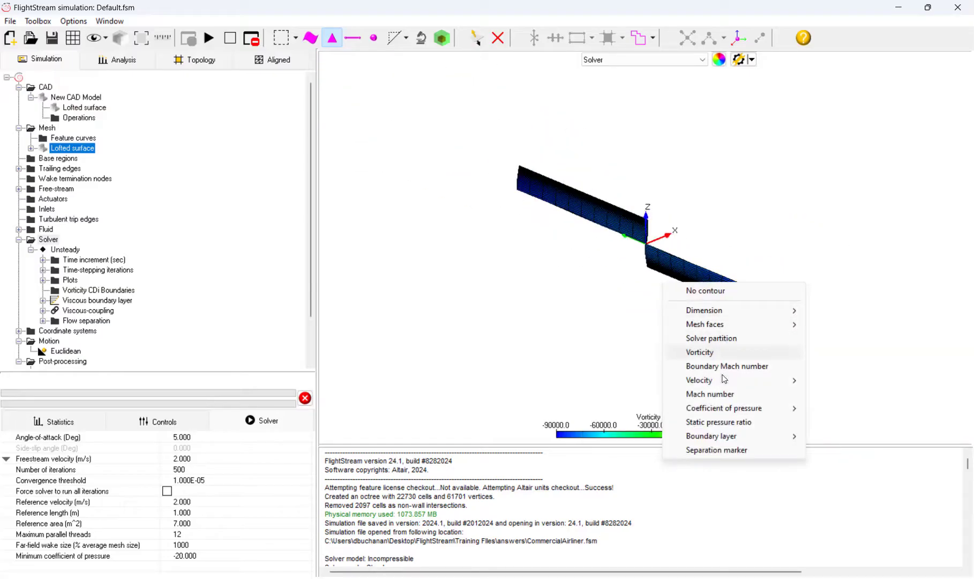
click(737, 367)
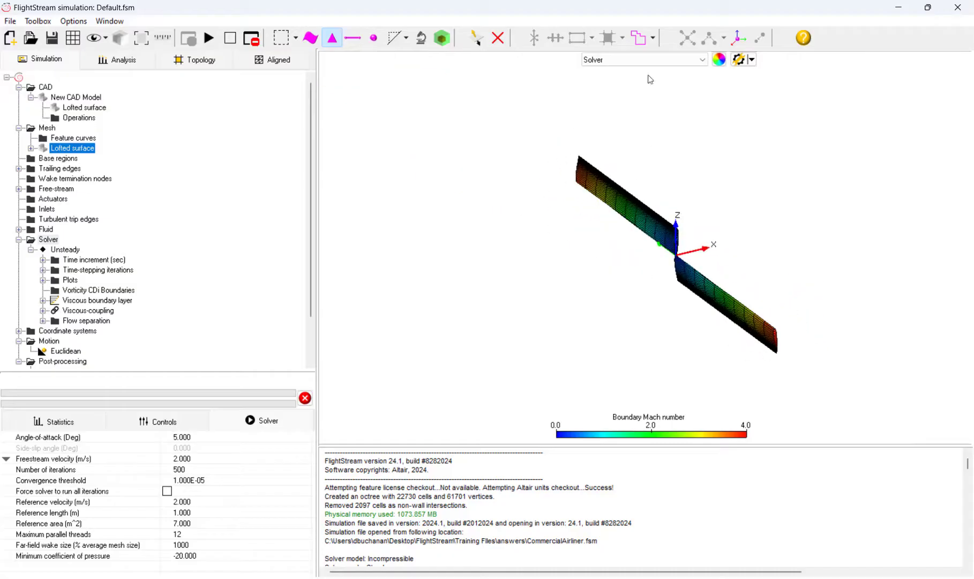
Step: Switch the display from the solver view to Plots and show the unsteady solver plots
click(632, 59)
click(620, 103)
right_click(583, 123)
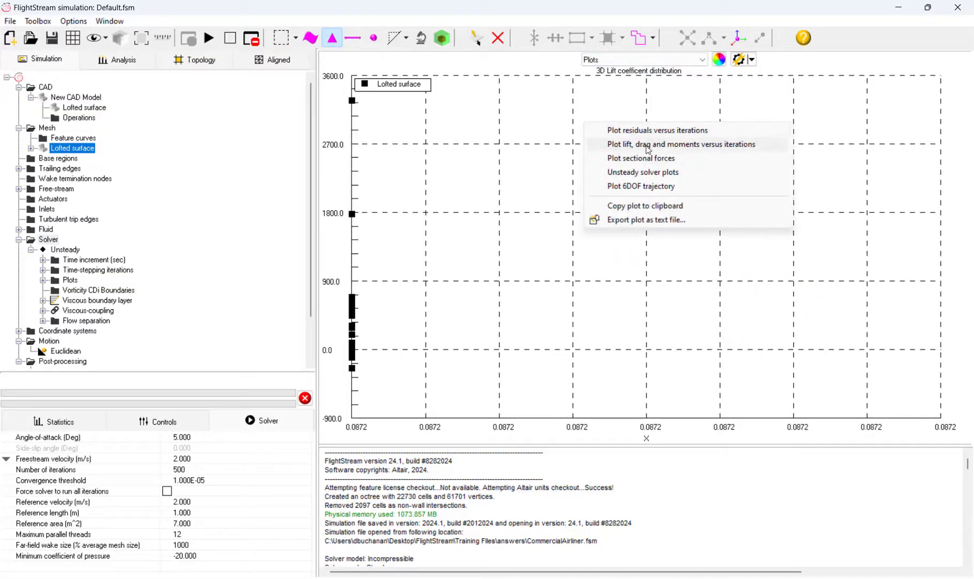
click(644, 172)
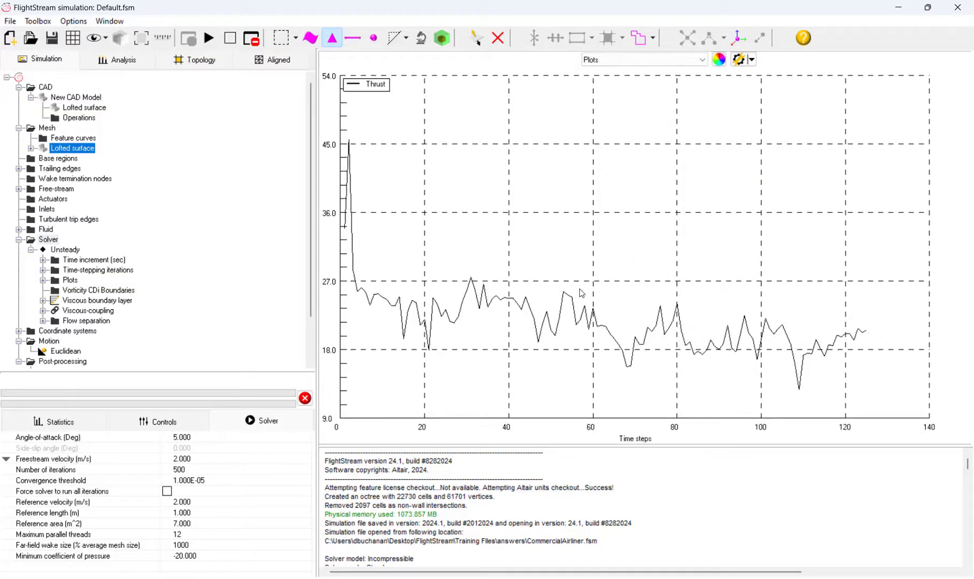
Step: Plot the sectional forces for the lofted surface, followed by lift, drag and moments versus iterations
right_click(643, 213)
click(657, 243)
click(802, 360)
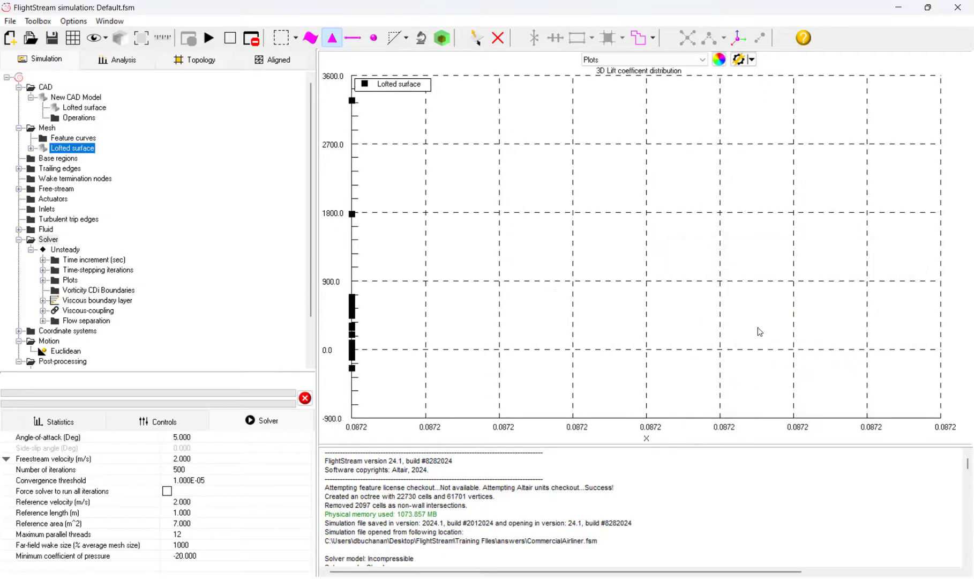
right_click(584, 242)
click(643, 262)
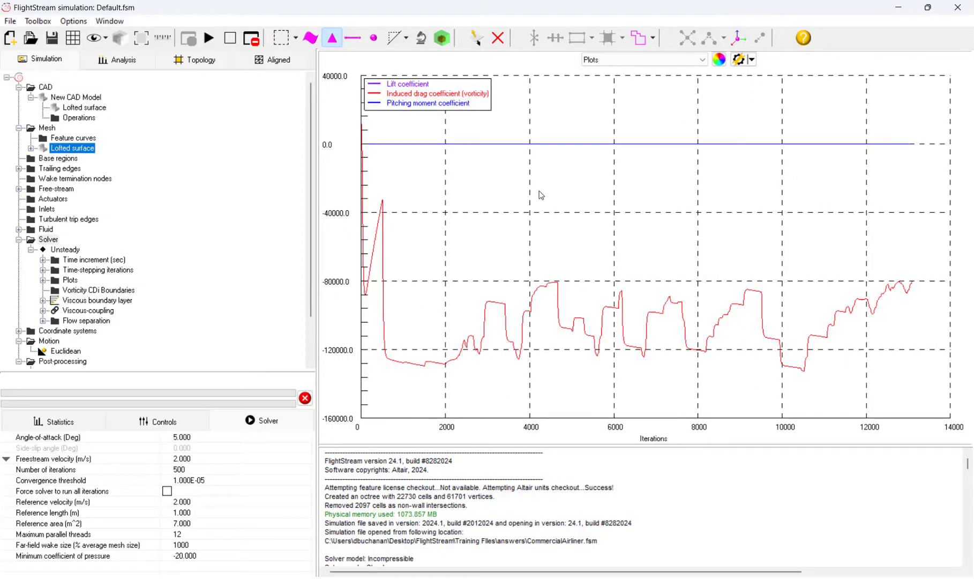
Step: Plot the residuals versus iterations, followed by the 6DOF trajectory
right_click(532, 182)
click(585, 189)
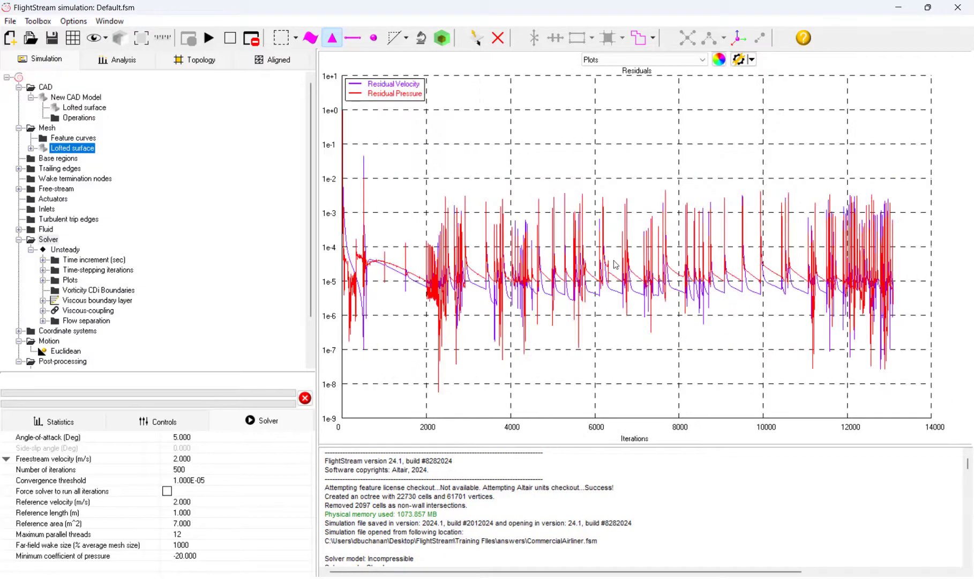
right_click(690, 161)
click(740, 208)
Step: Return the plot view to the unsteady solver plots
right_click(583, 219)
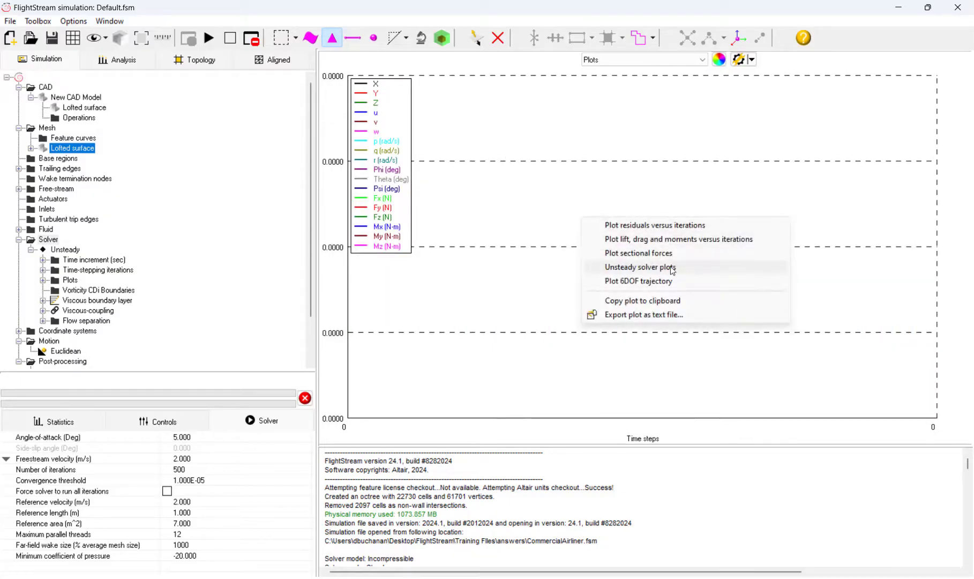